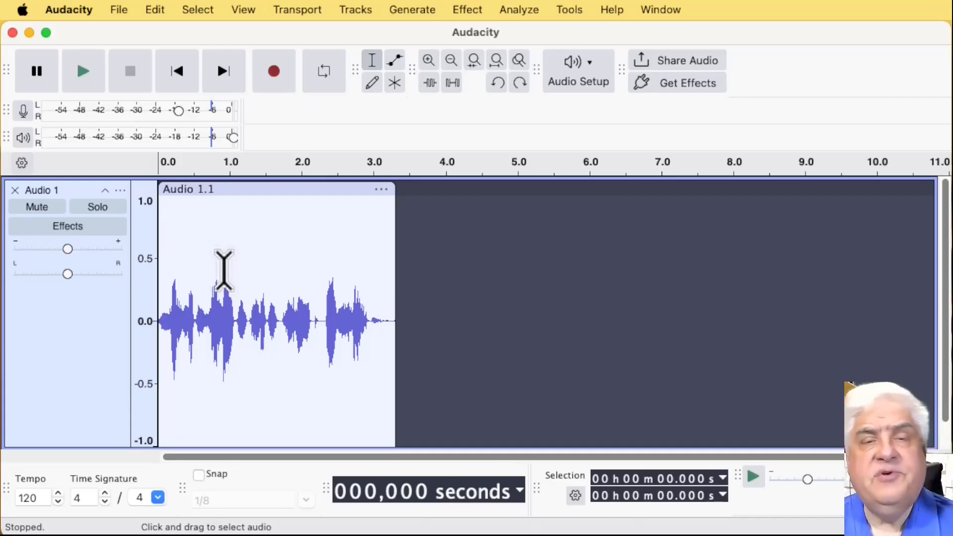
Switch the Audio 1 track from waveform to Spectrogram view.
click(227, 268)
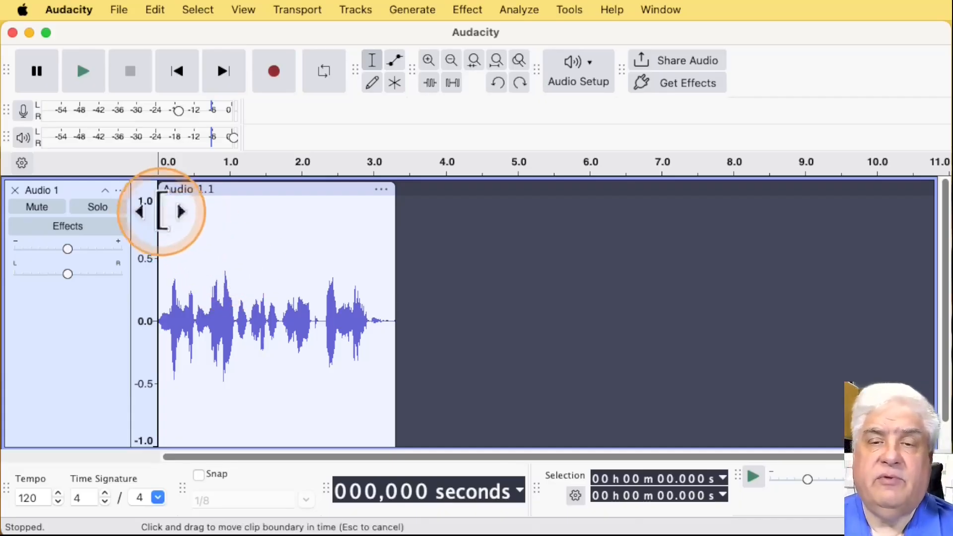
click(120, 190)
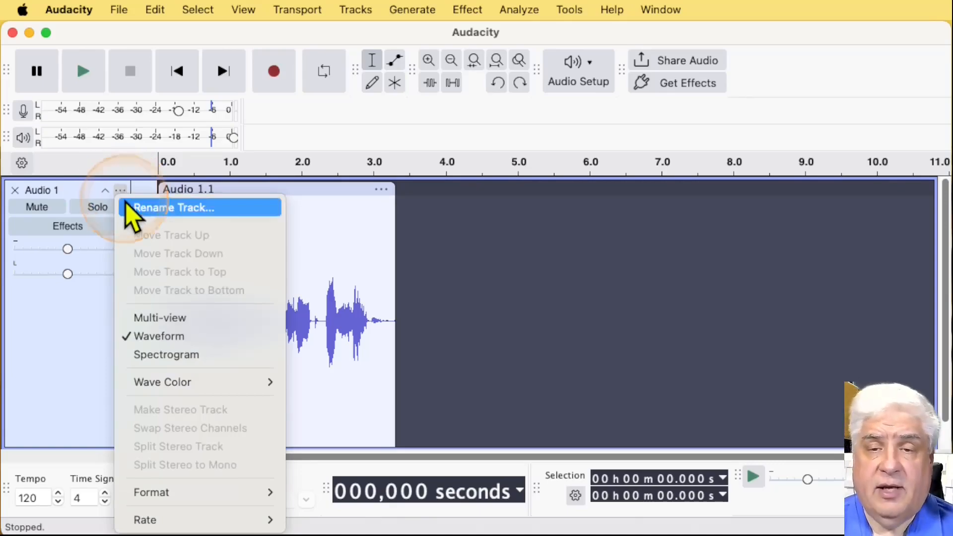
click(125, 204)
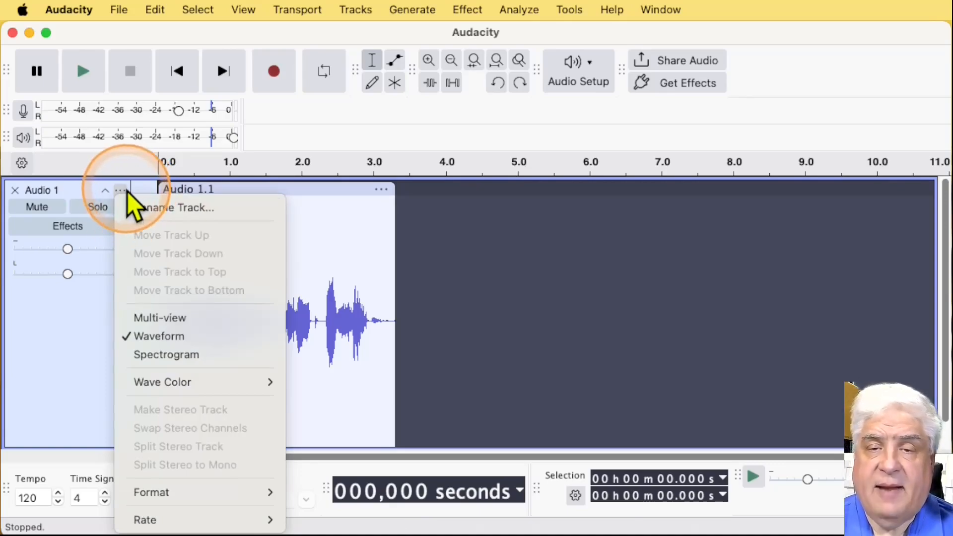
click(155, 355)
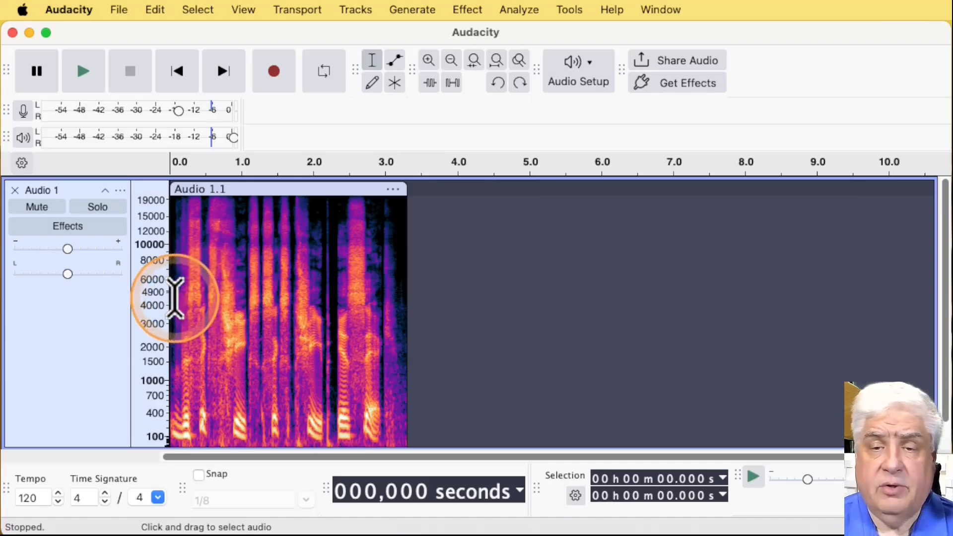
Select the clip from 0.070 s to 3.307 s, centre the frequency band on 4000 Hz and narrow it to about 3300–4900 Hz.
drag(177, 298, 407, 334)
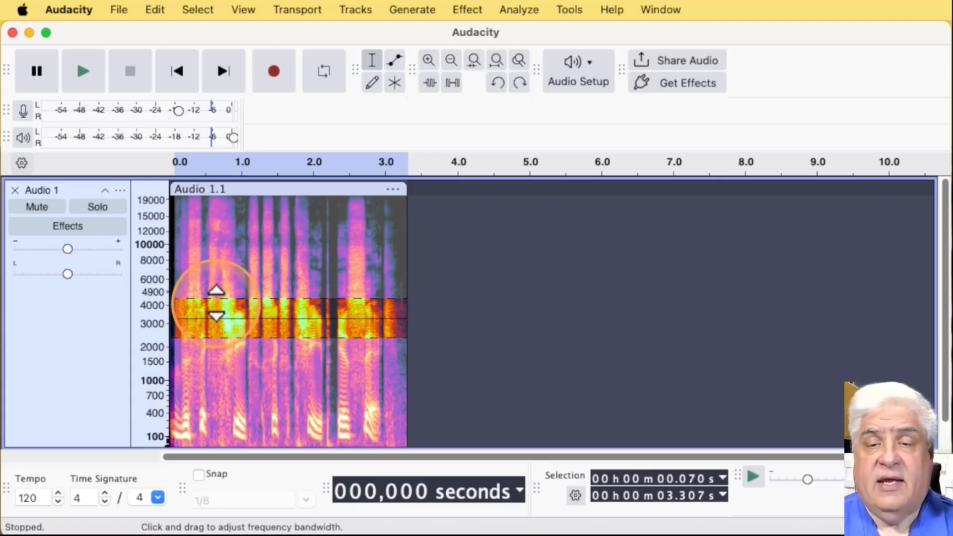
drag(193, 318, 197, 304)
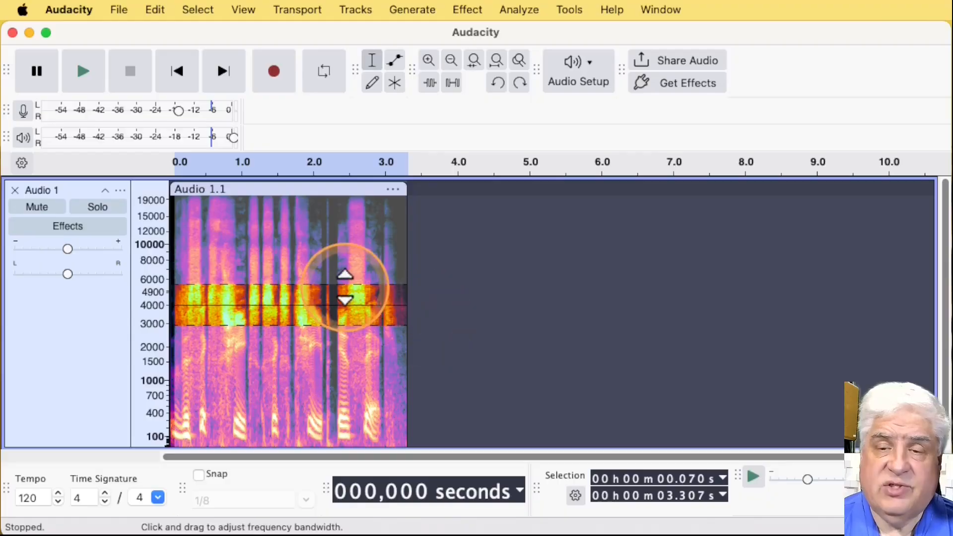
mouse_move(345, 287)
mouse_down()
mouse_move(353, 255)
mouse_move(345, 290)
mouse_up()
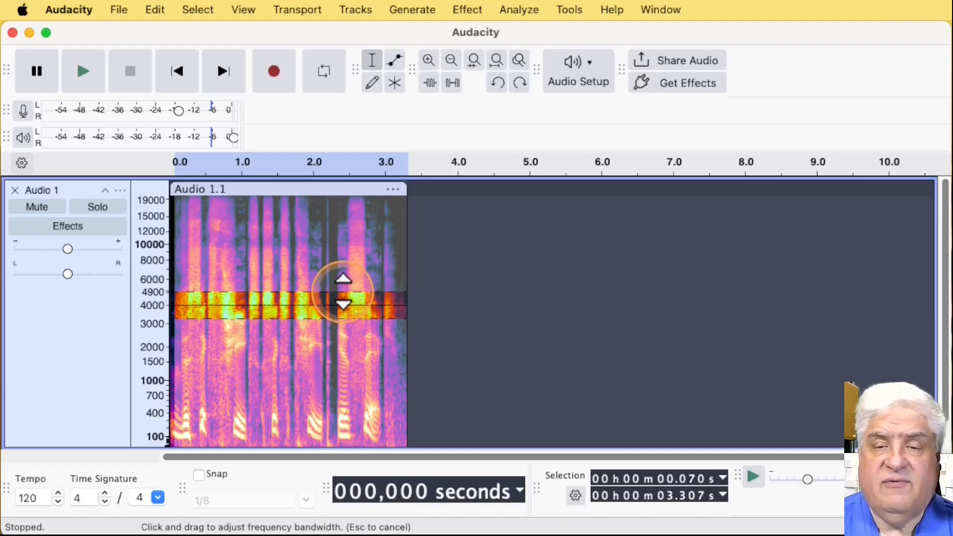
drag(342, 291, 343, 293)
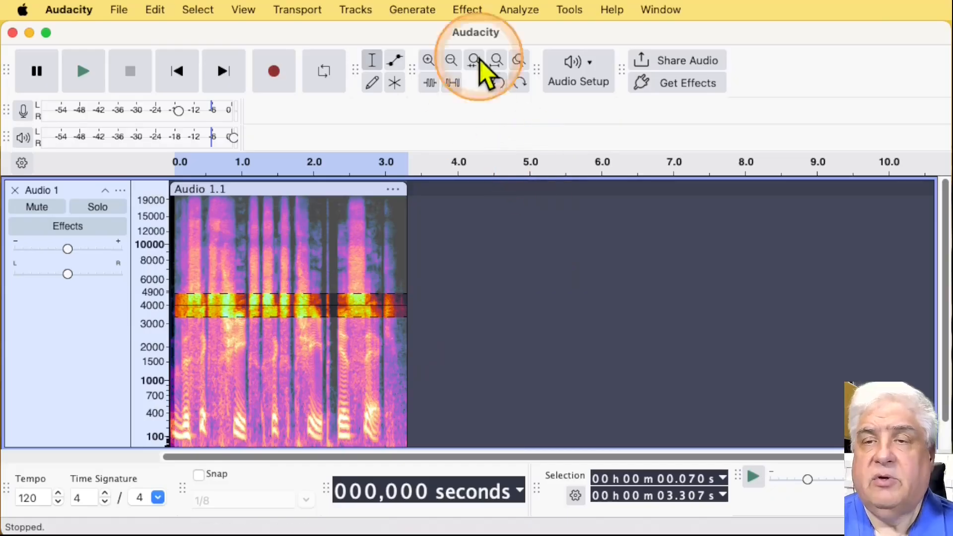
Apply Spectral Edit Parametric EQ to the selected band with a gain of -18.00 dB.
click(469, 10)
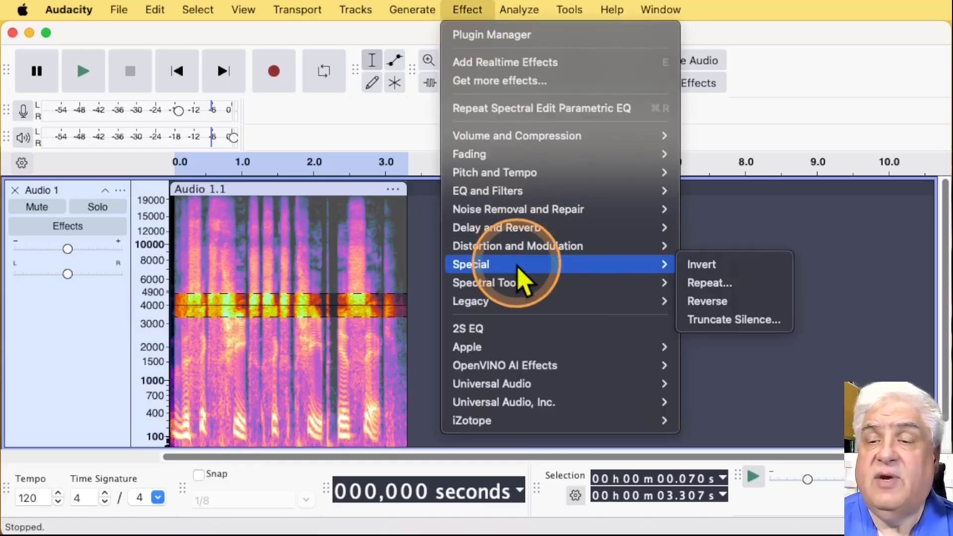
mouse_move(521, 283)
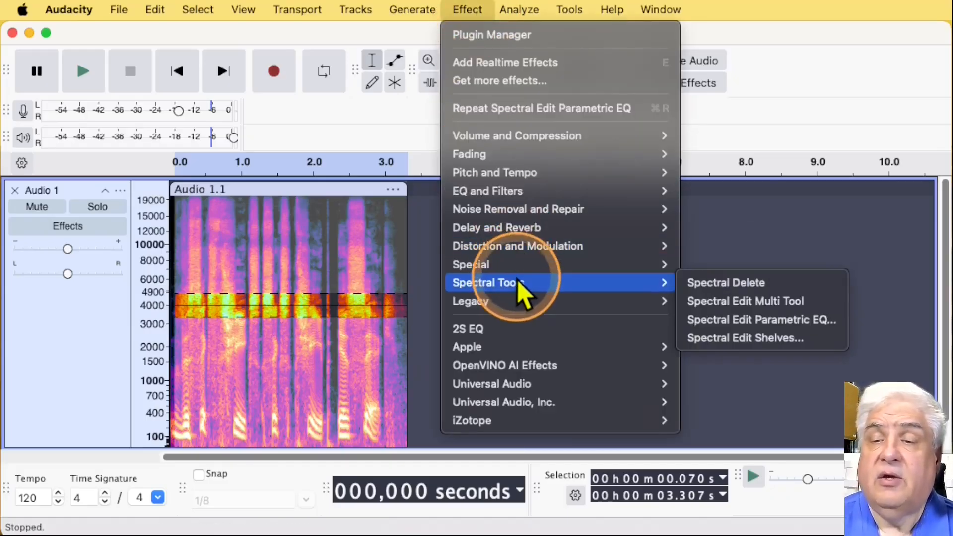
click(721, 321)
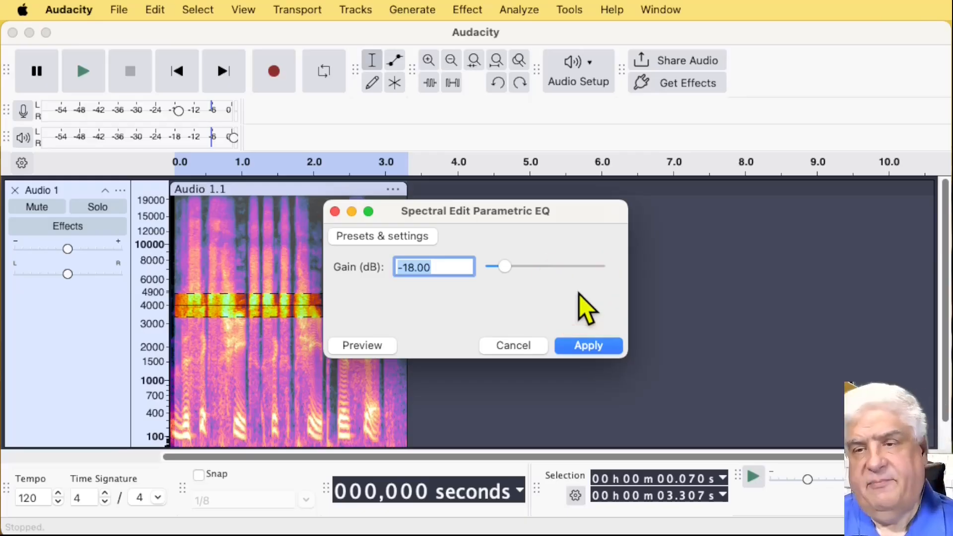
click(577, 347)
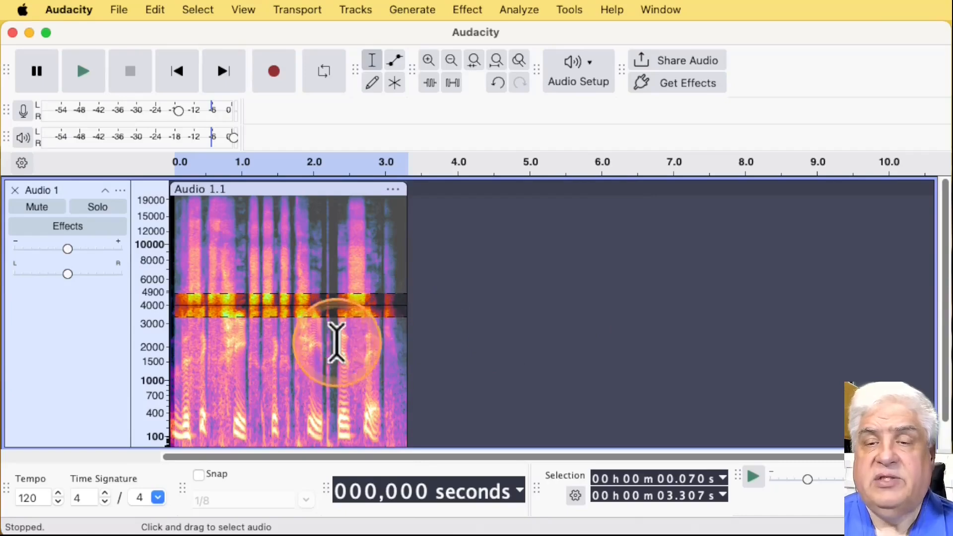
Clear the selection, return the cursor to the track start and play the edited audio.
click(316, 342)
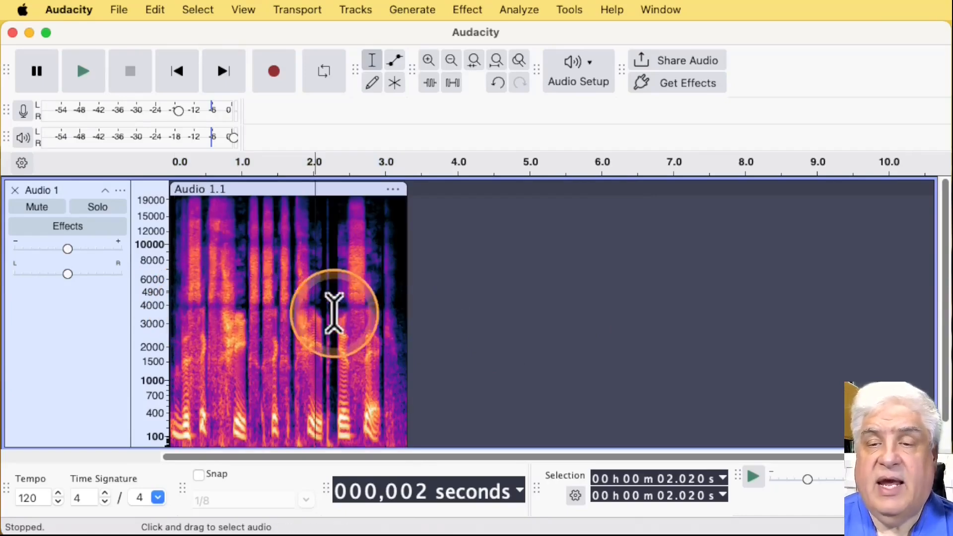
click(303, 303)
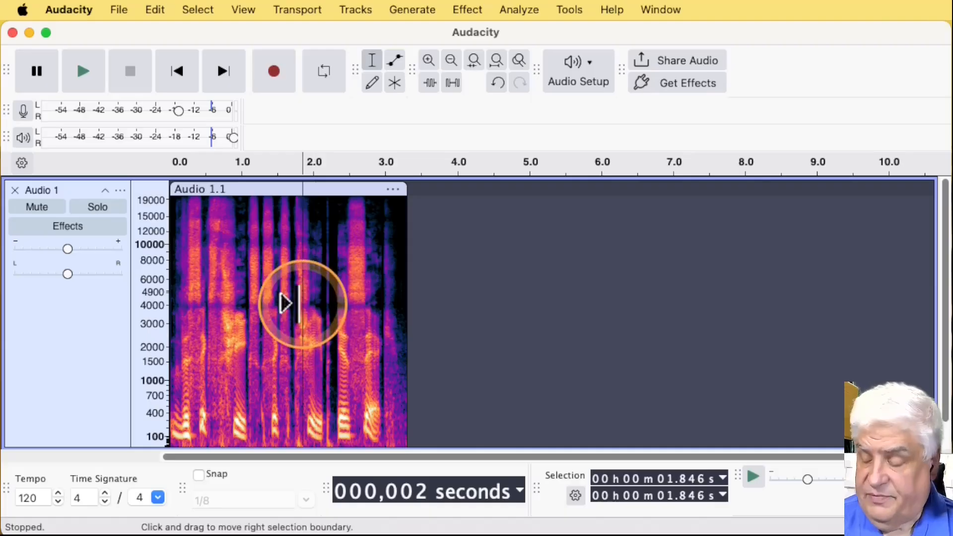
key(Home)
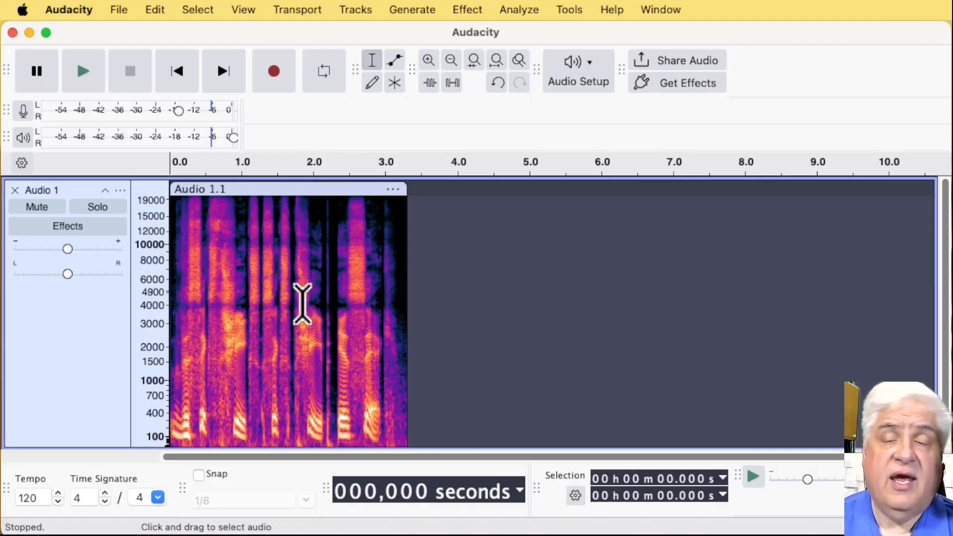
key(space)
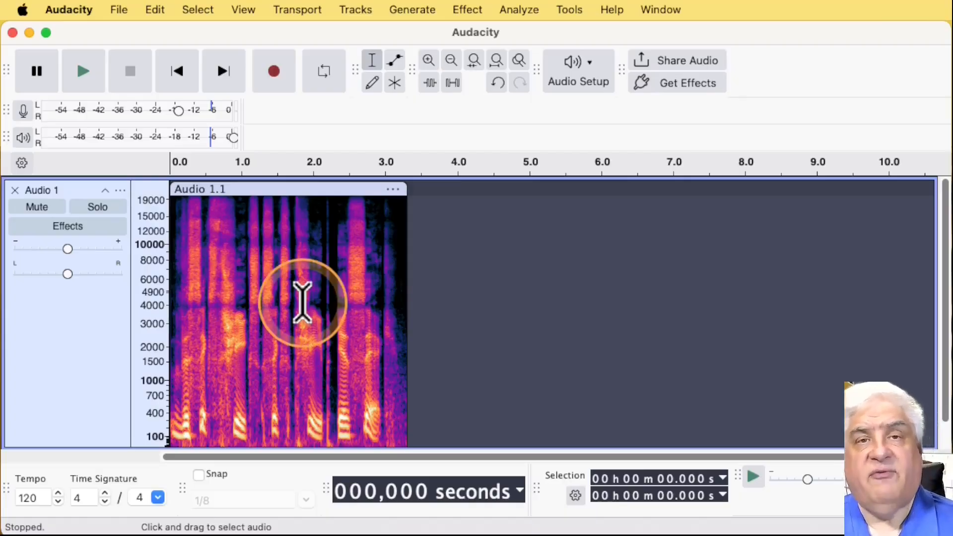
Select a band of about 2800–6000 Hz from 0.348 s to 3.077 s and toggle its spectral selection off.
double_click(287, 295)
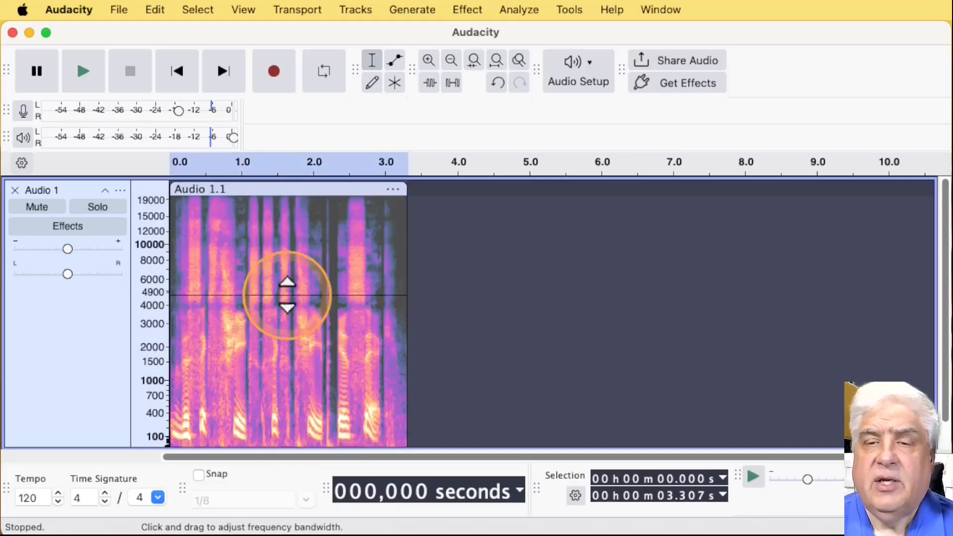
drag(193, 277, 392, 328)
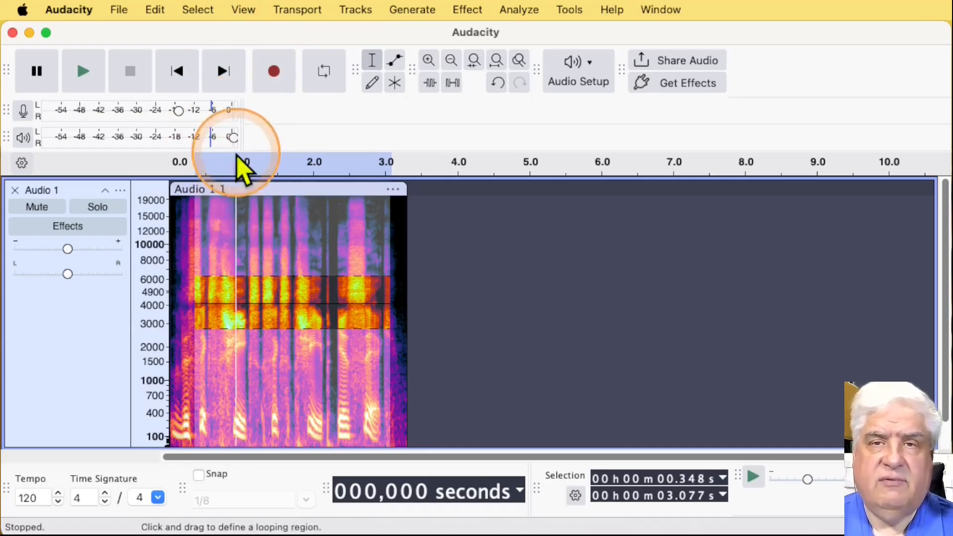
click(199, 10)
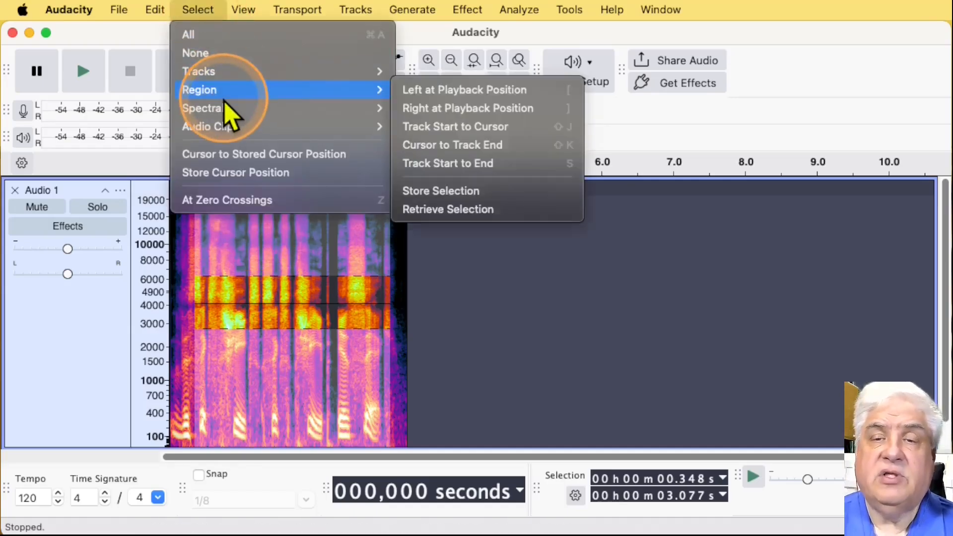
mouse_move(223, 109)
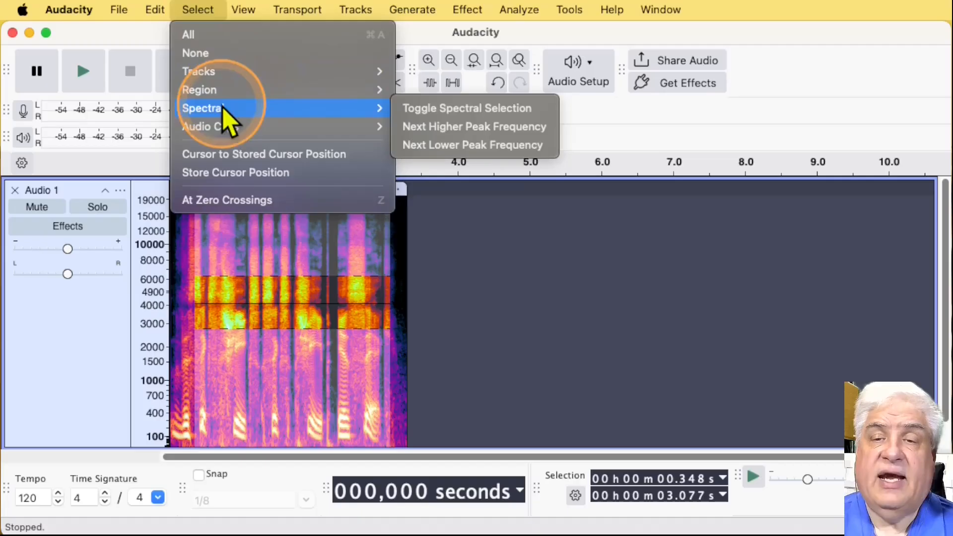
click(451, 111)
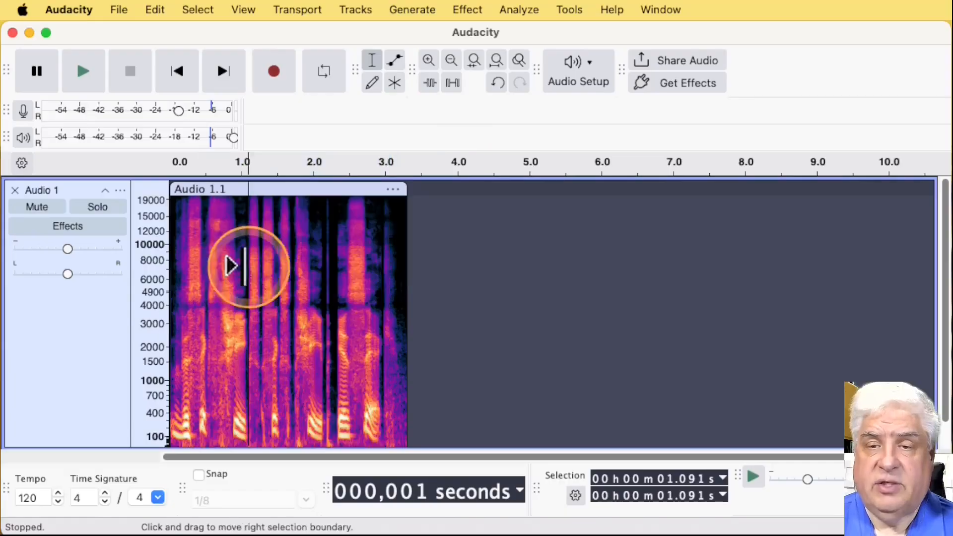
Select 0.964 s to 2.090 s, widen the frequency band to about 2800–6000 Hz and toggle the spectral selection off.
double_click(248, 267)
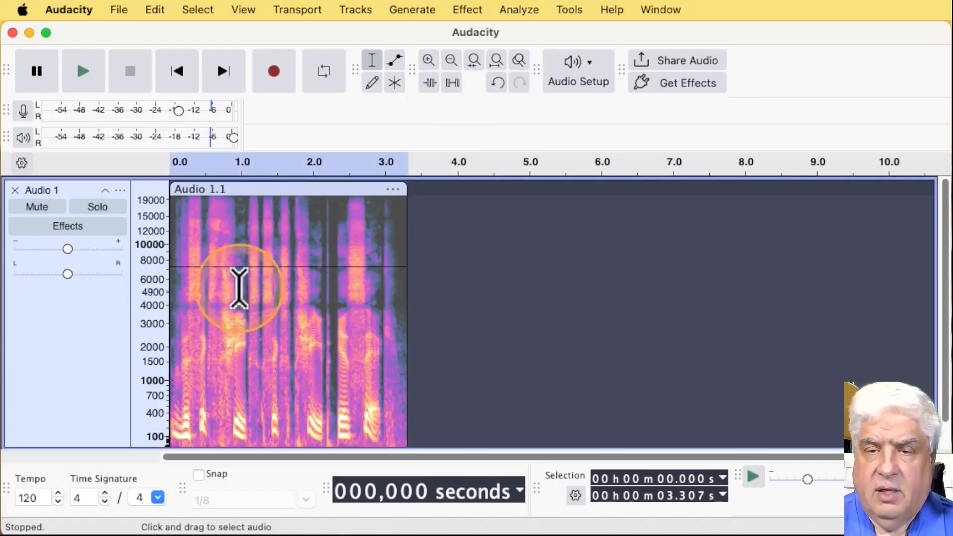
drag(239, 289, 320, 318)
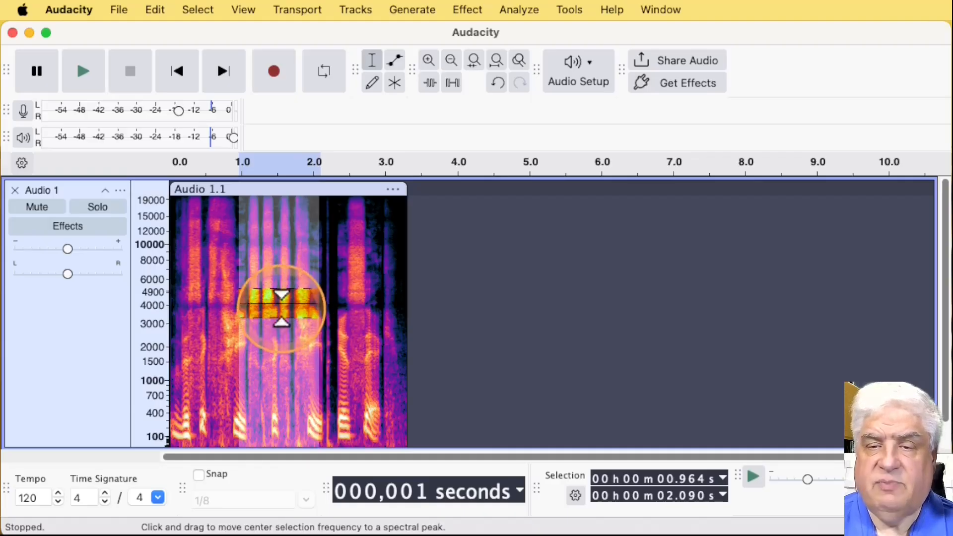
drag(283, 279, 282, 273)
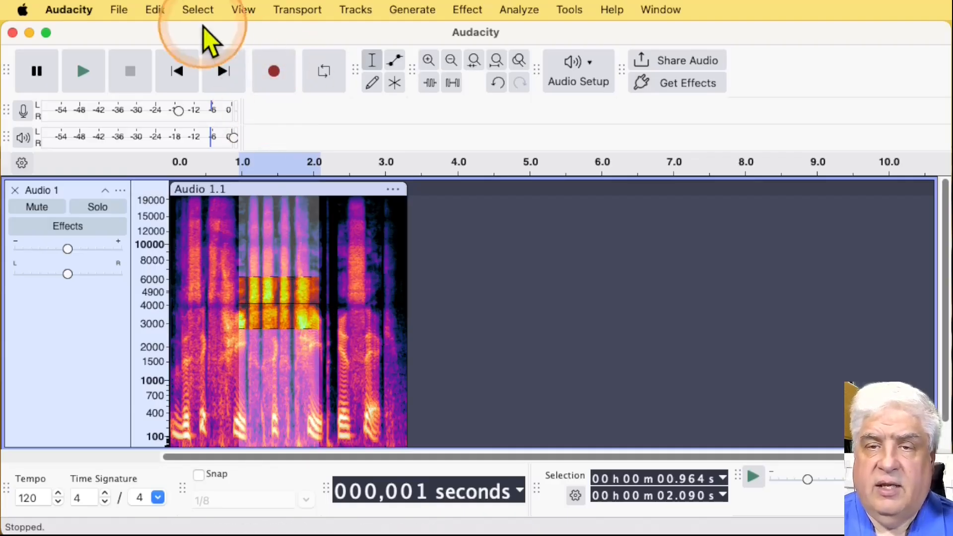
click(197, 10)
mouse_move(207, 79)
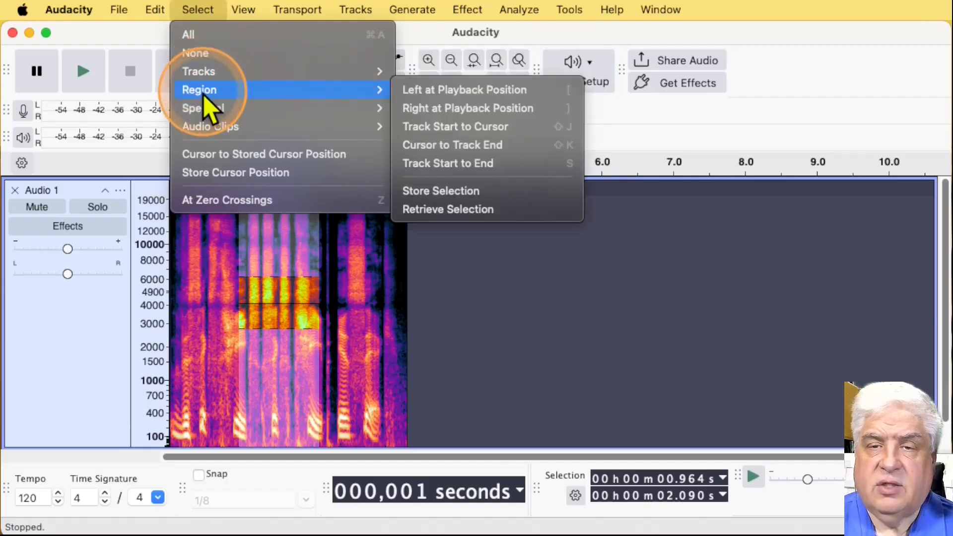
mouse_move(278, 110)
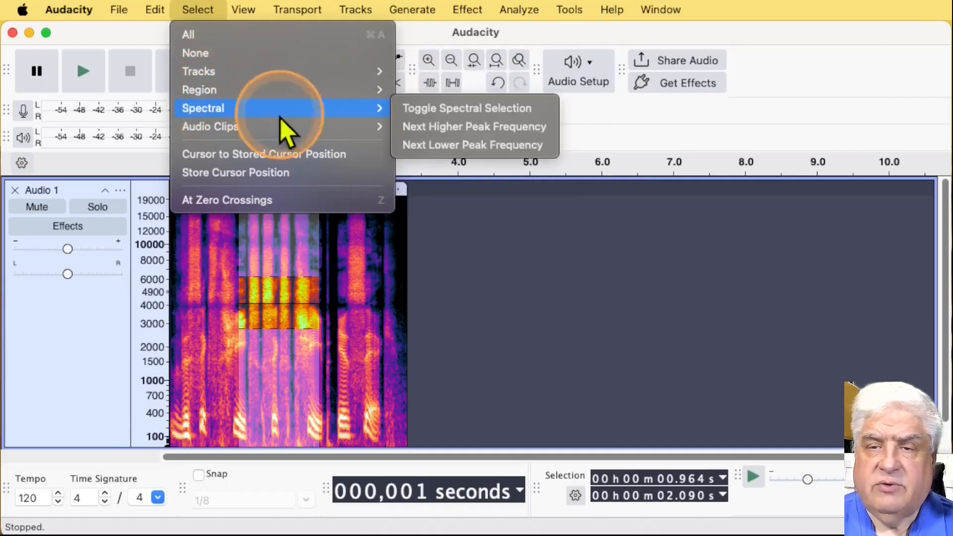
click(459, 109)
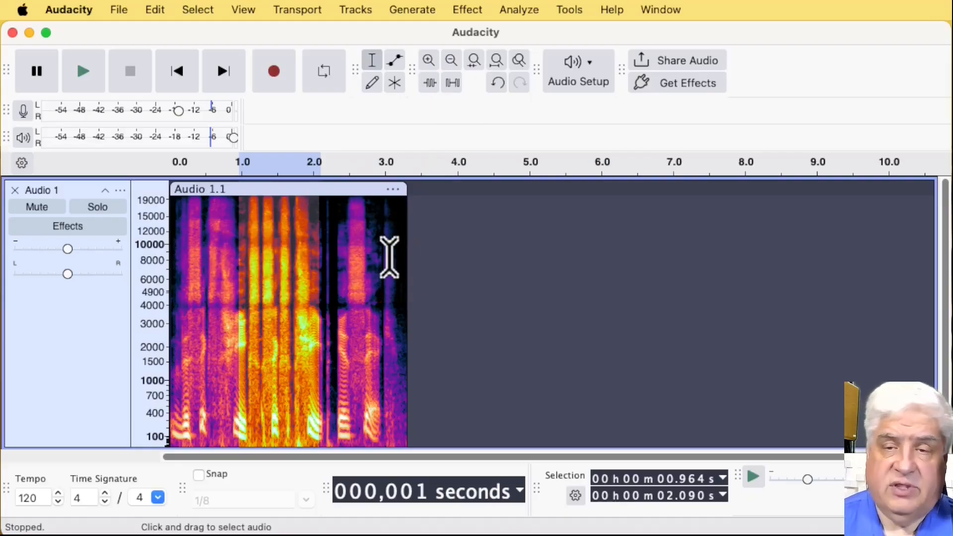
Delete the selected middle section of the clip, then undo the deletion.
key(Delete)
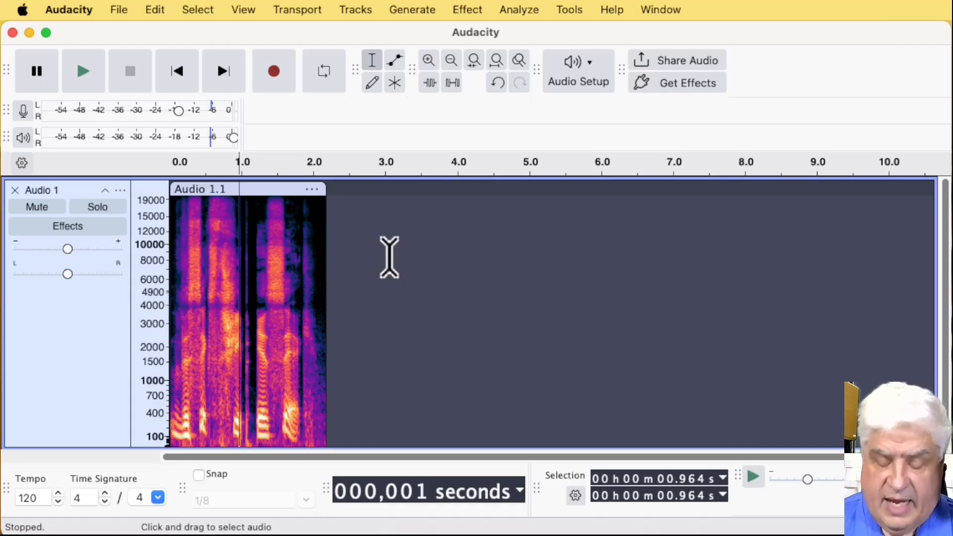
key(super+z)
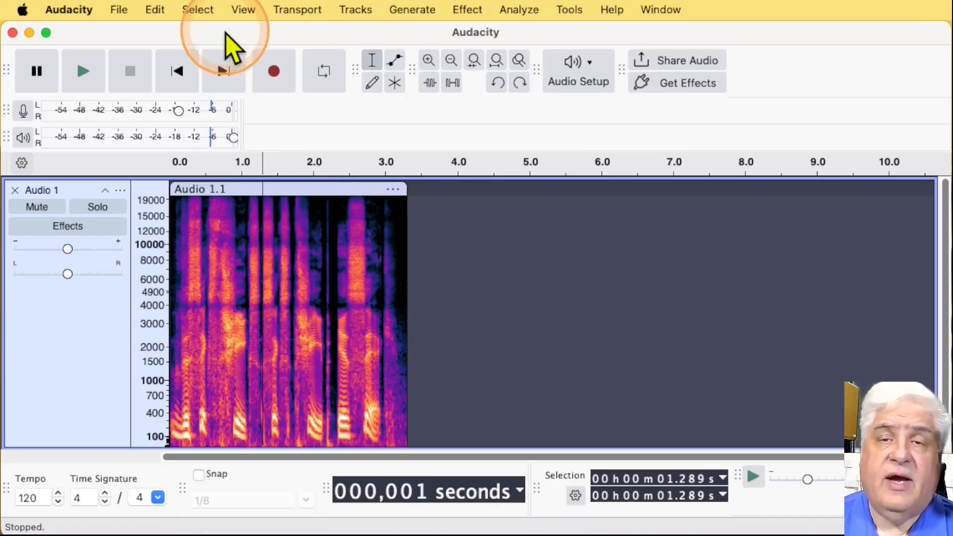
Toggle spectral selection and select a low-frequency band of about 150–600 Hz from 0.279 s to 2.728 s.
click(200, 11)
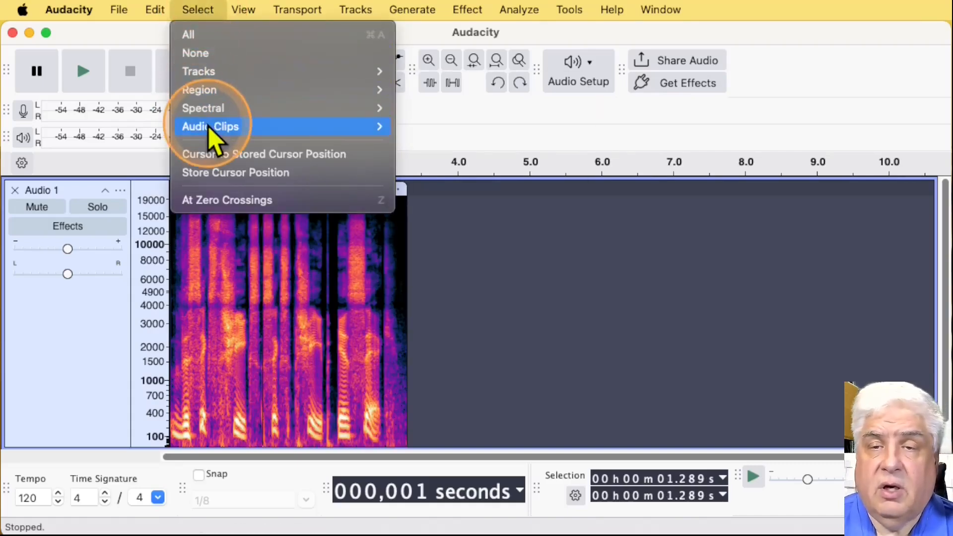
mouse_move(211, 109)
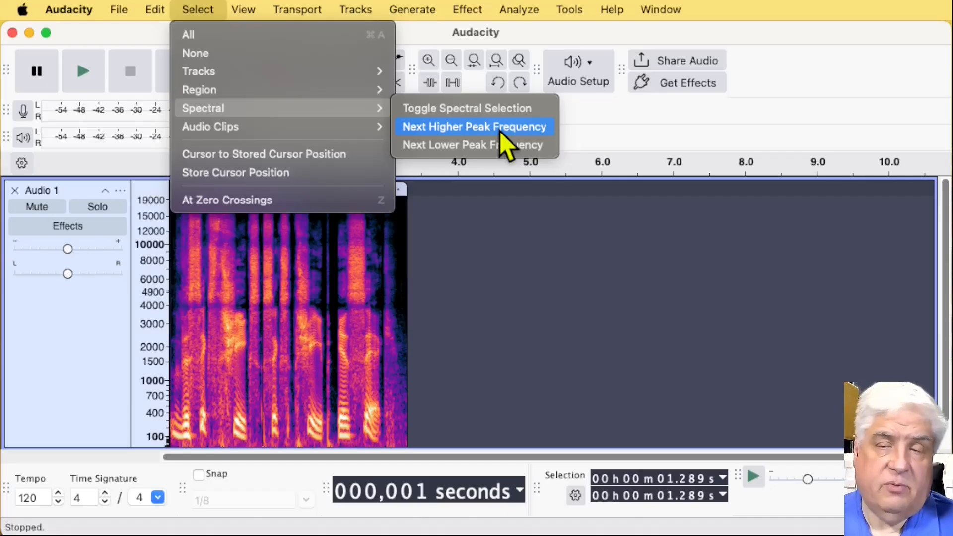
click(351, 307)
click(245, 318)
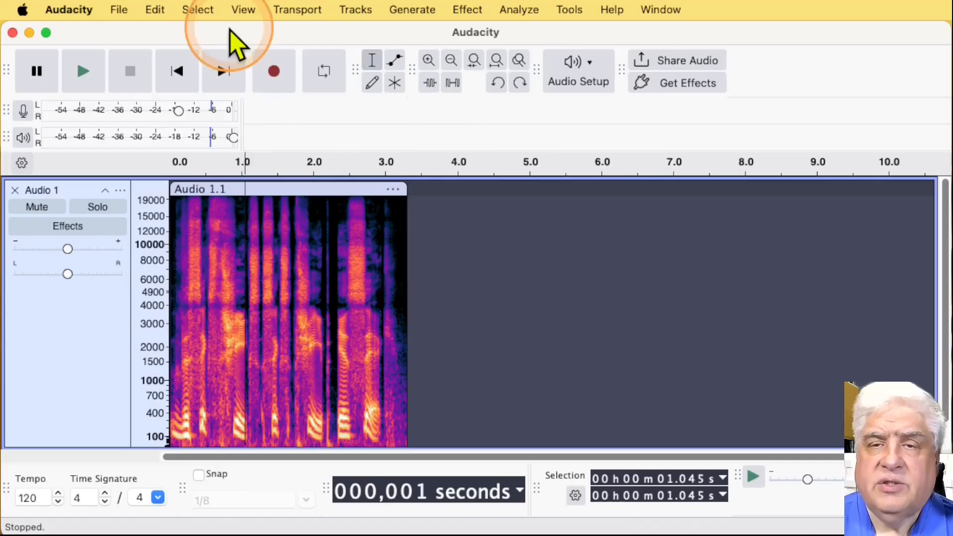
click(207, 11)
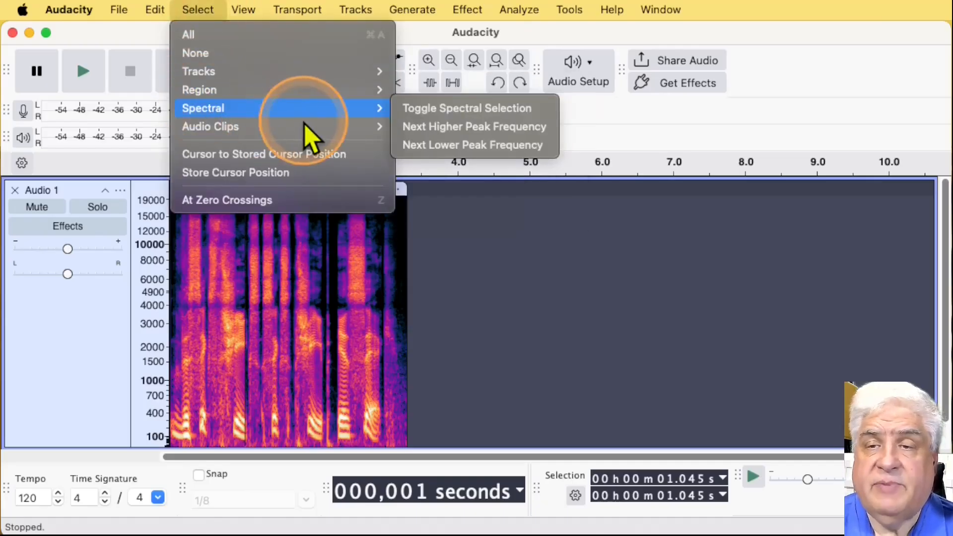
click(416, 110)
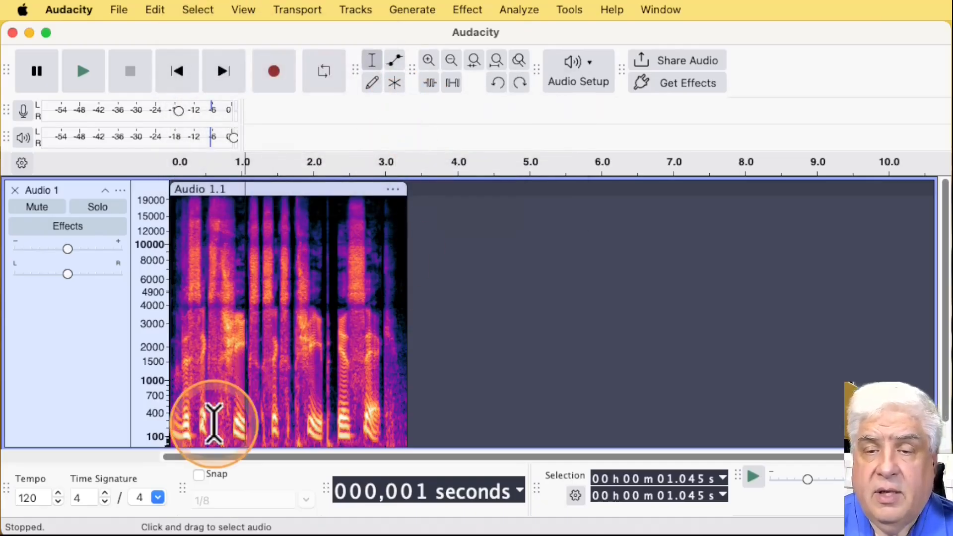
drag(189, 397, 365, 426)
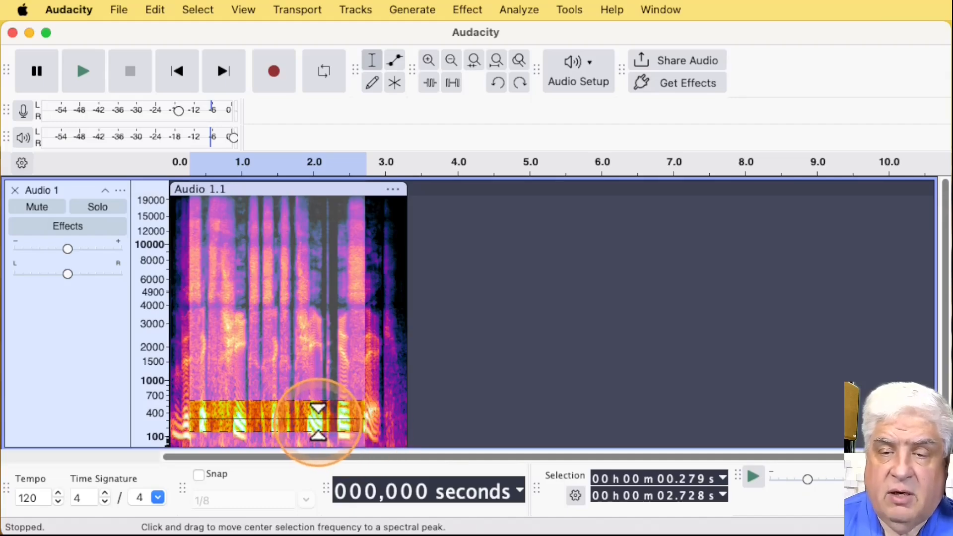
Center the low-frequency band on a spectral peak and step it to the next higher peak frequency and back to the next lower one.
drag(317, 424, 322, 422)
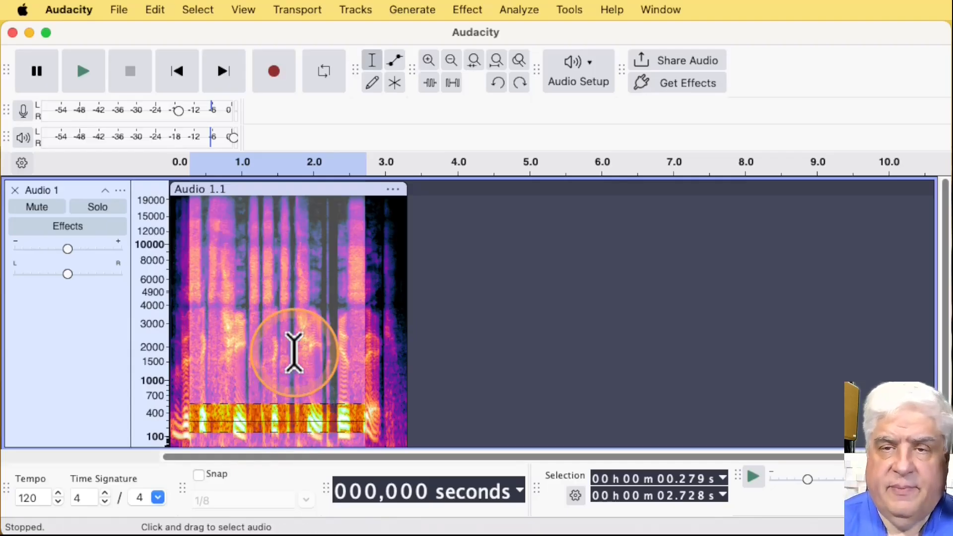
click(209, 12)
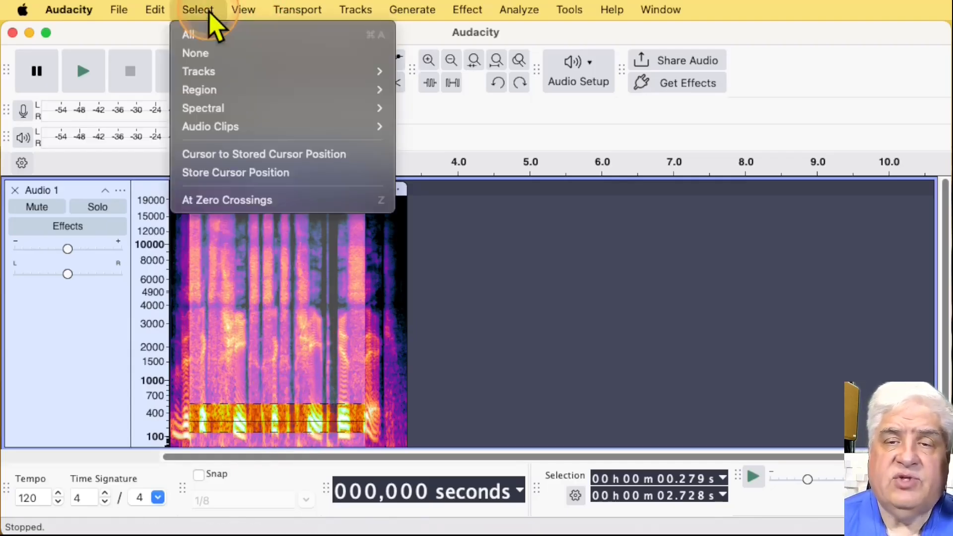
mouse_move(211, 112)
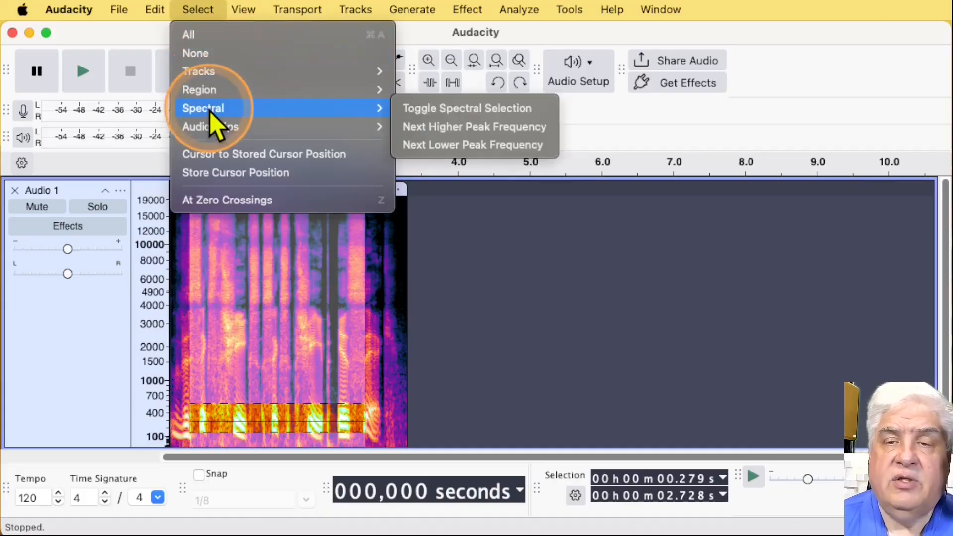
click(530, 130)
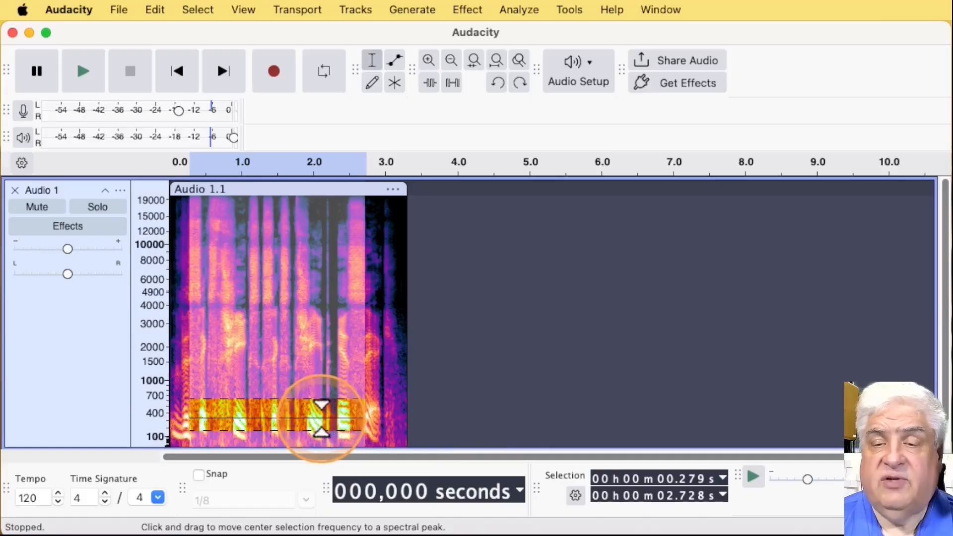
click(198, 10)
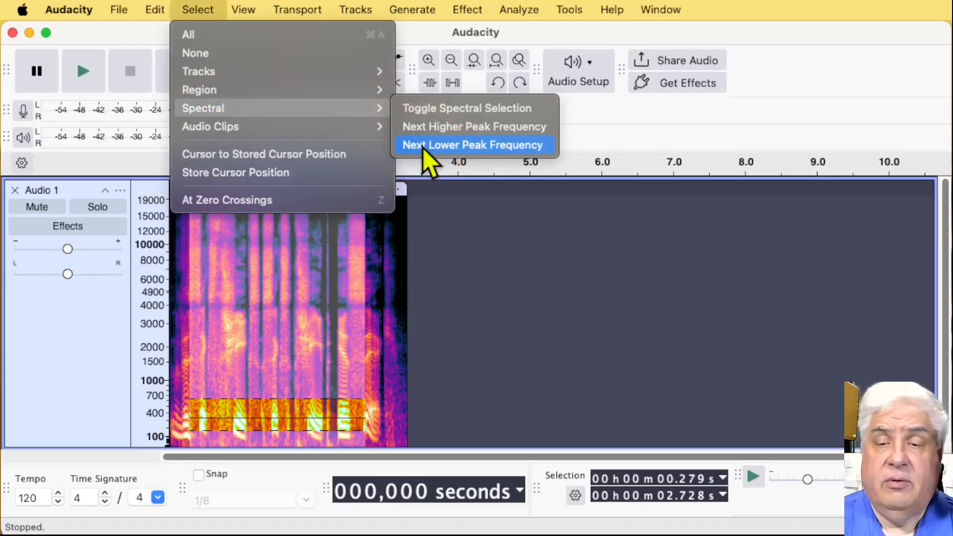
click(423, 145)
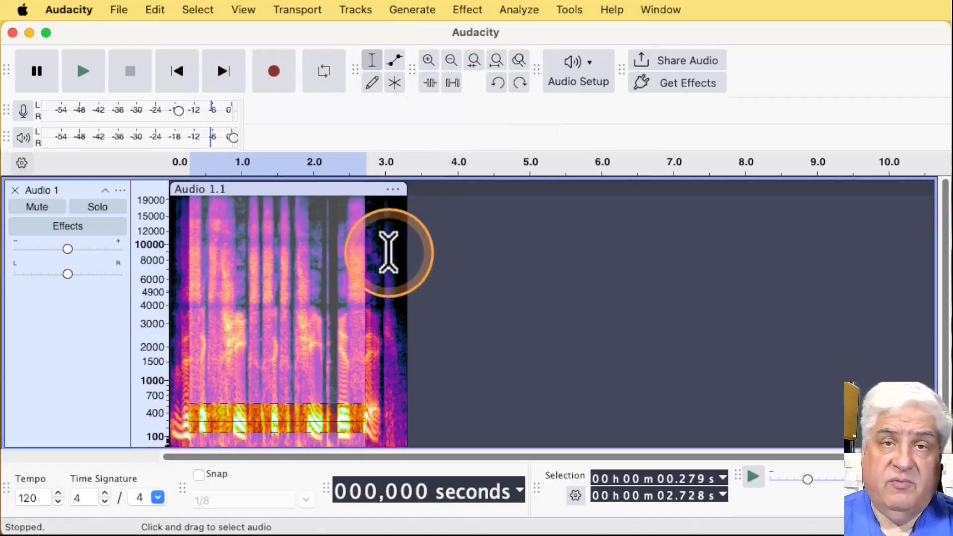